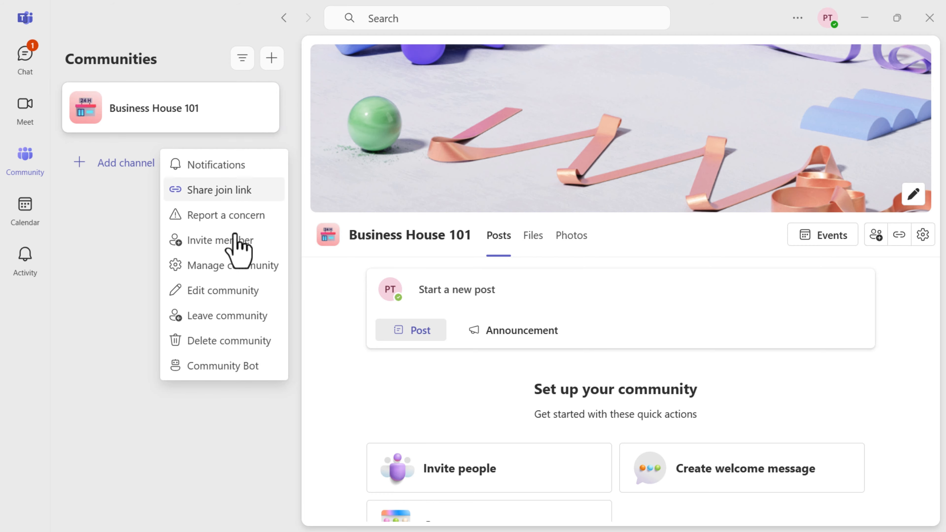
Permanently delete the Business House 101 community
{"action": "left_click", "coordinate": [207, 341]}
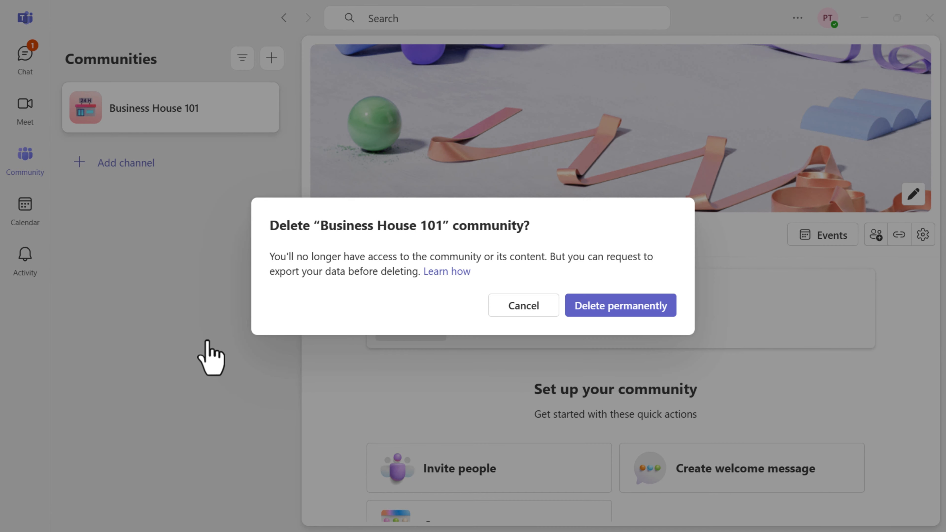
{"action": "left_click", "coordinate": [623, 307]}
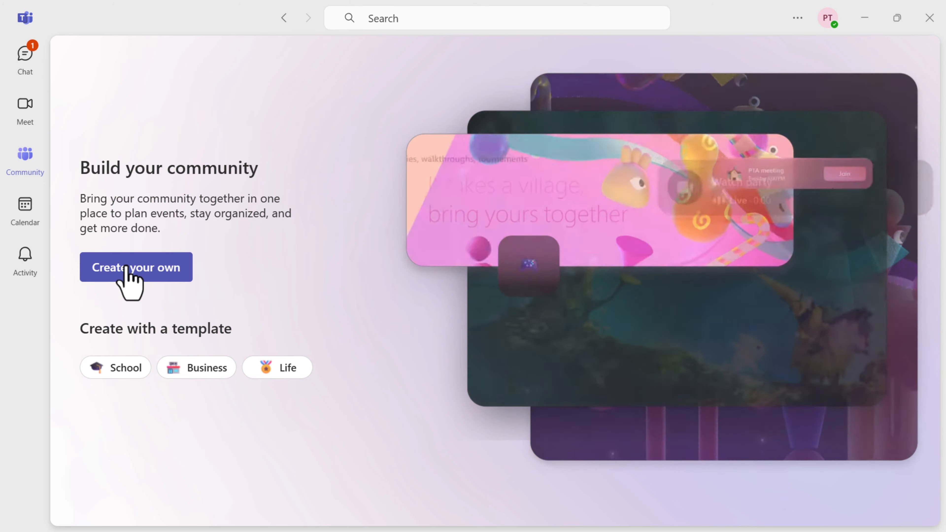
Start a new community without a template and name it "TEAMS COMMUNITY HUB"
{"action": "left_click", "coordinate": [126, 267]}
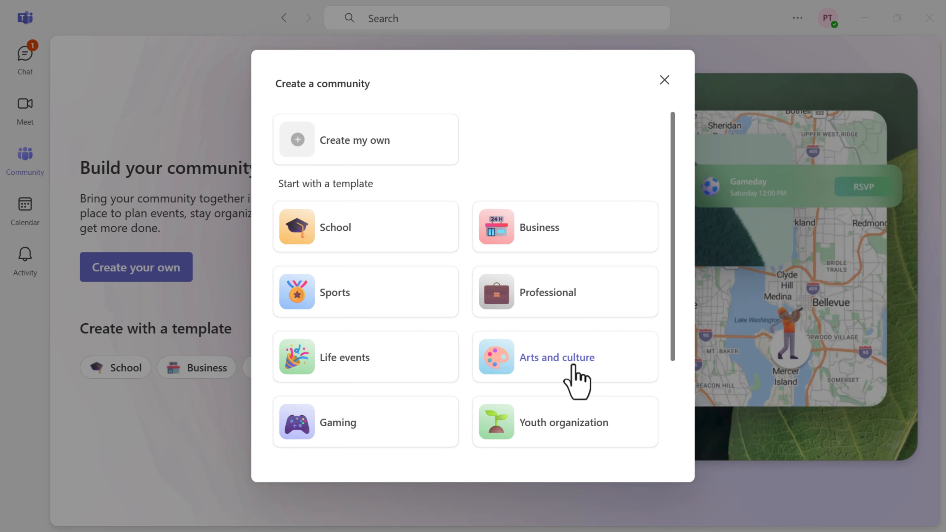
{"action": "scroll", "coordinate": [569, 419], "scroll_direction": "down", "scroll_amount": 2}
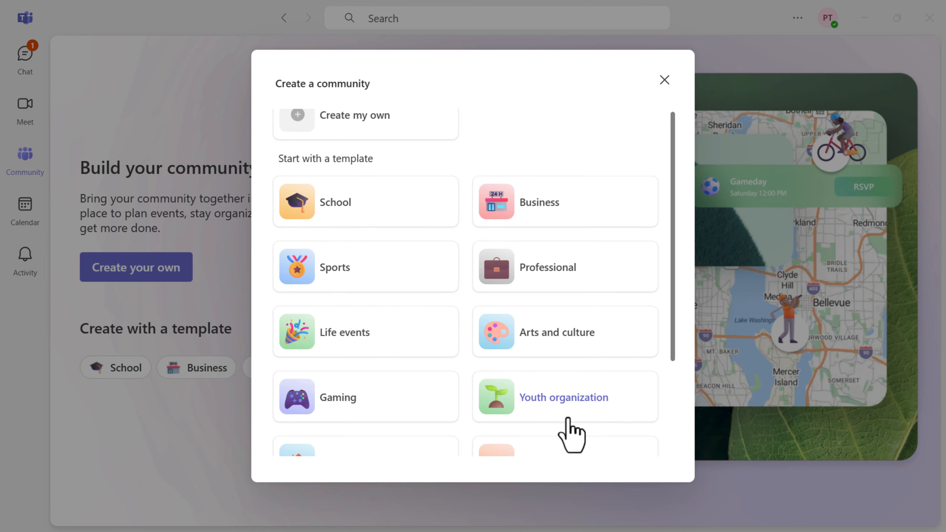
{"action": "scroll", "coordinate": [568, 419], "scroll_direction": "down", "scroll_amount": 3}
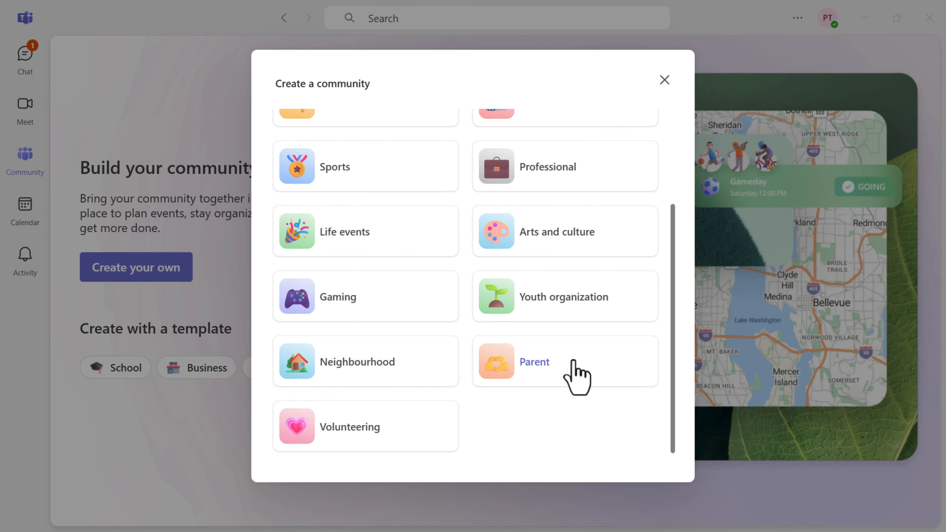
{"action": "scroll", "coordinate": [540, 323], "scroll_direction": "up", "scroll_amount": 4}
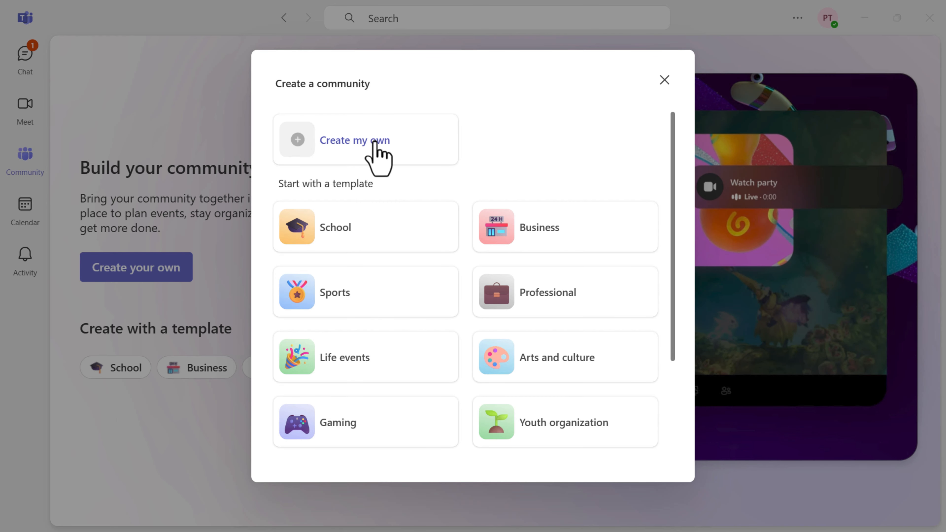
{"action": "left_click", "coordinate": [375, 152]}
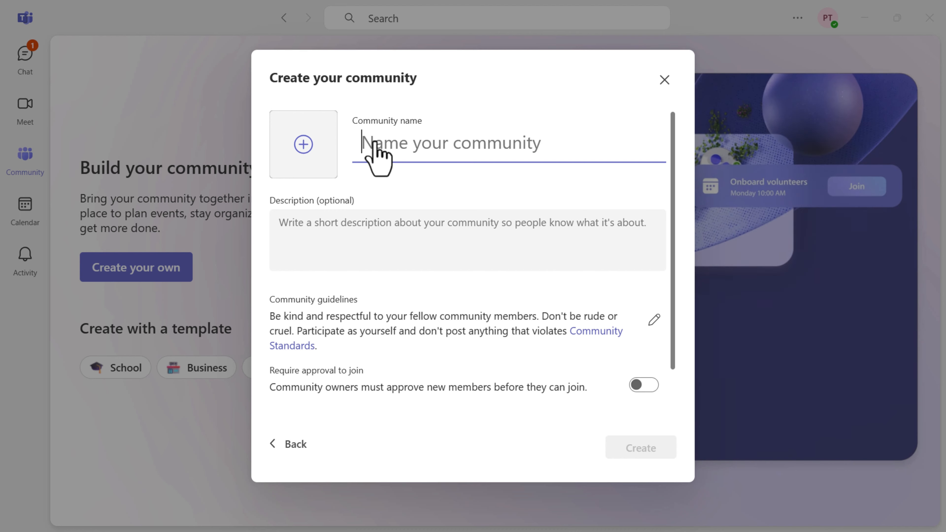
{"action": "type", "text": "TEAMS "}
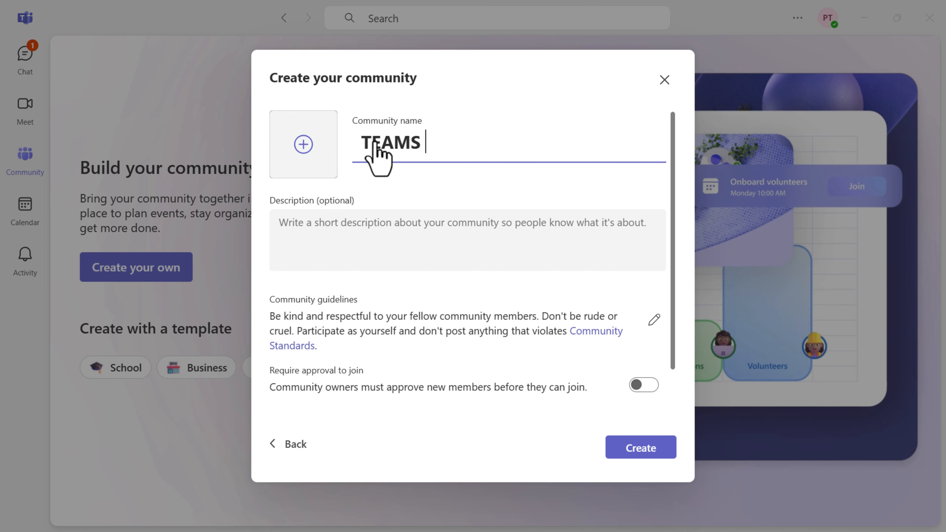
{"action": "type", "text": "COMMU"}
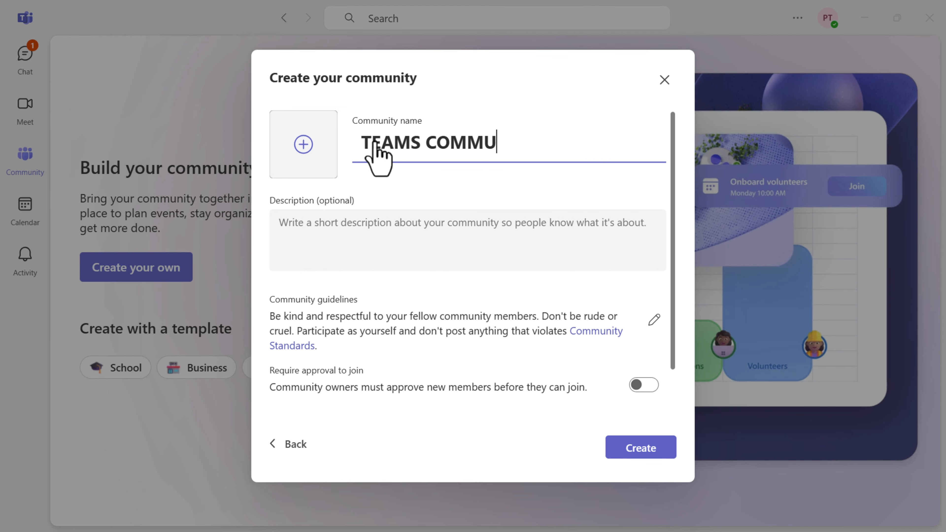
{"action": "type", "text": "NITY HUB"}
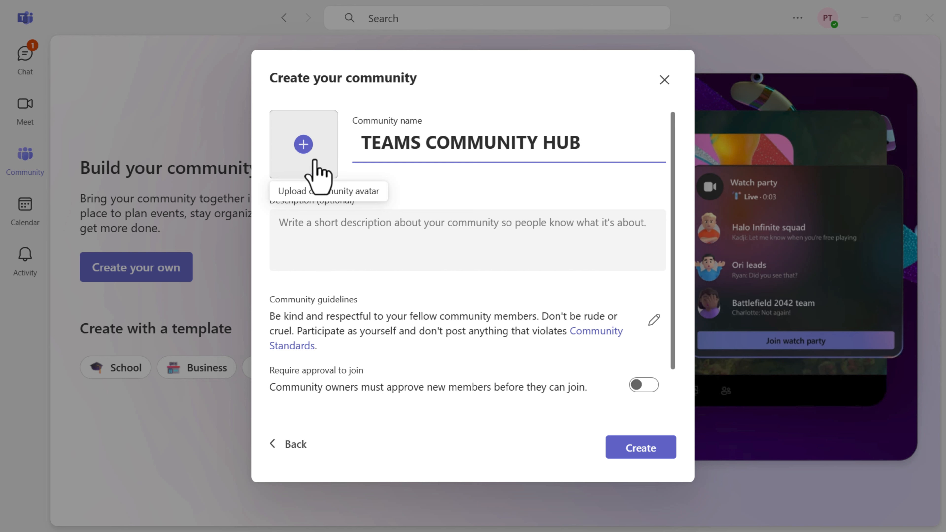
Enter the community description "Learning how to use teams, one icon at a time."
{"action": "left_click", "coordinate": [317, 228]}
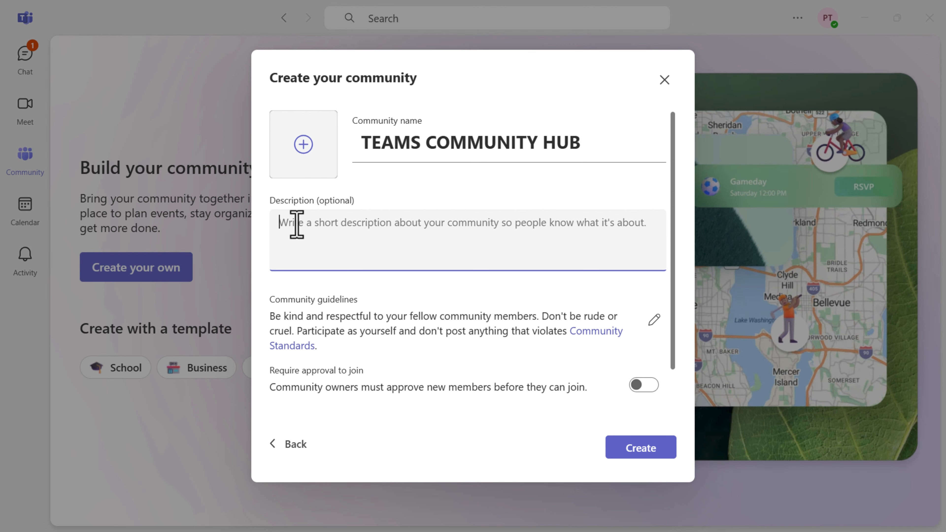
{"action": "type", "text": "Learning how t"}
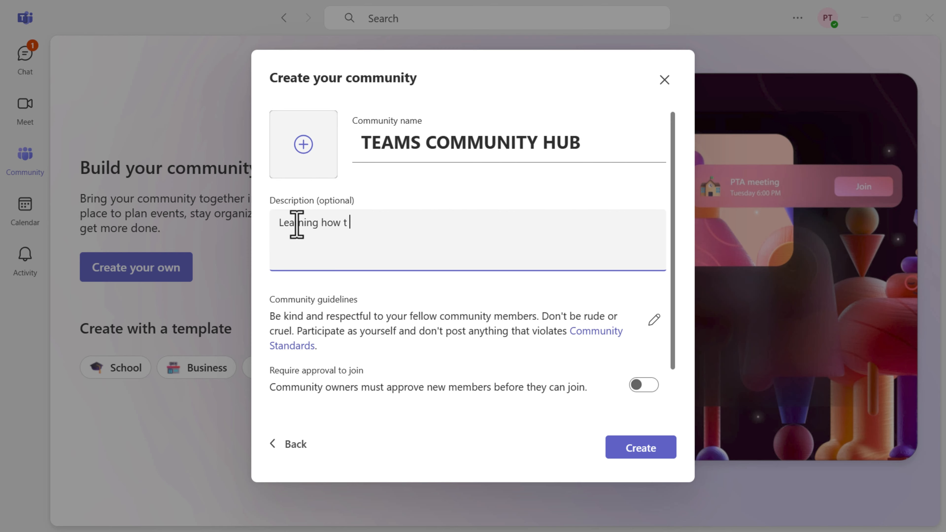
{"action": "key", "text": "BackSpace"}
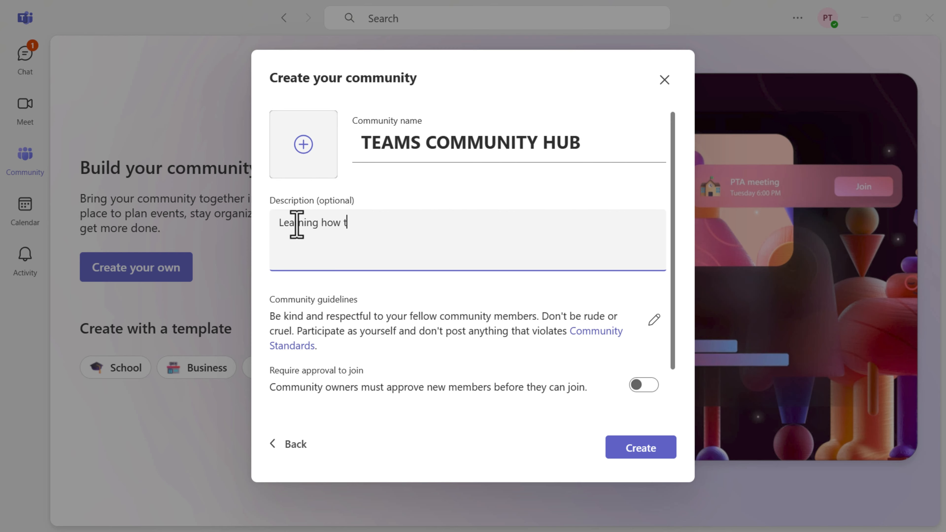
{"action": "type", "text": "use team"}
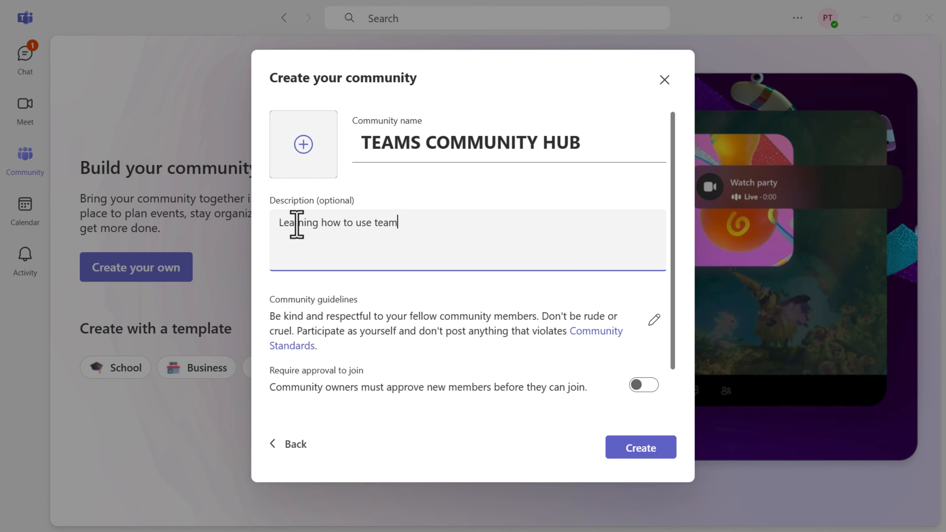
{"action": "type", "text": "s, one icon at a"}
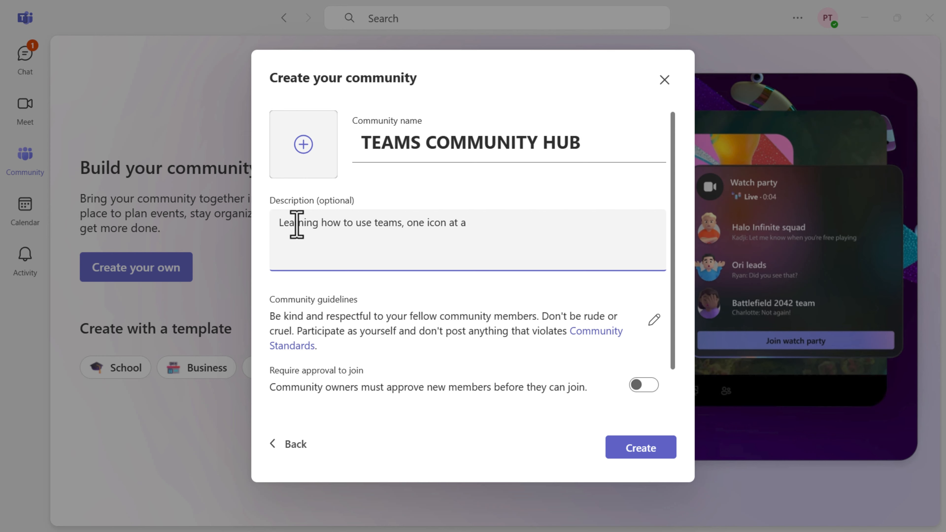
{"action": "type", "text": " time."}
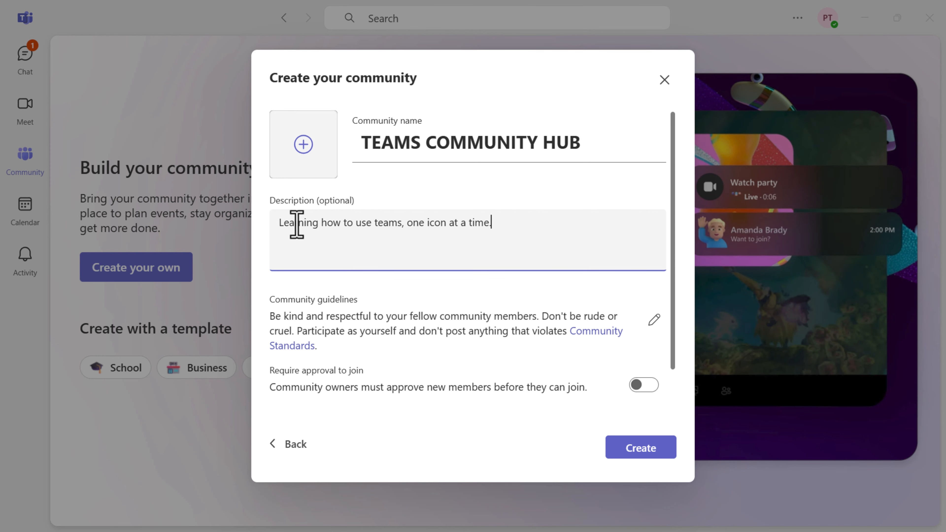
Turn the Public setting on and back off, and create the community as non-public
{"action": "scroll", "coordinate": [493, 333], "scroll_direction": "down", "scroll_amount": 2}
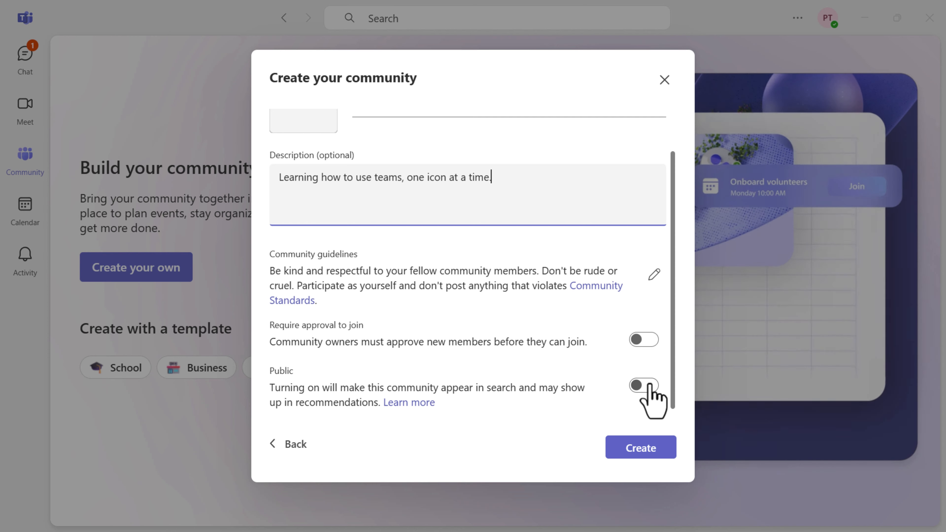
{"action": "left_click", "coordinate": [650, 385]}
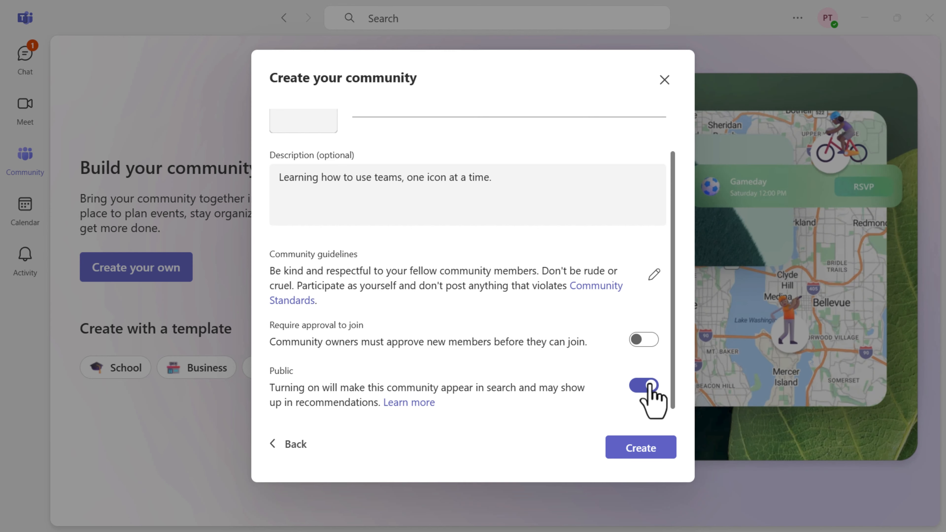
{"action": "left_click", "coordinate": [650, 385]}
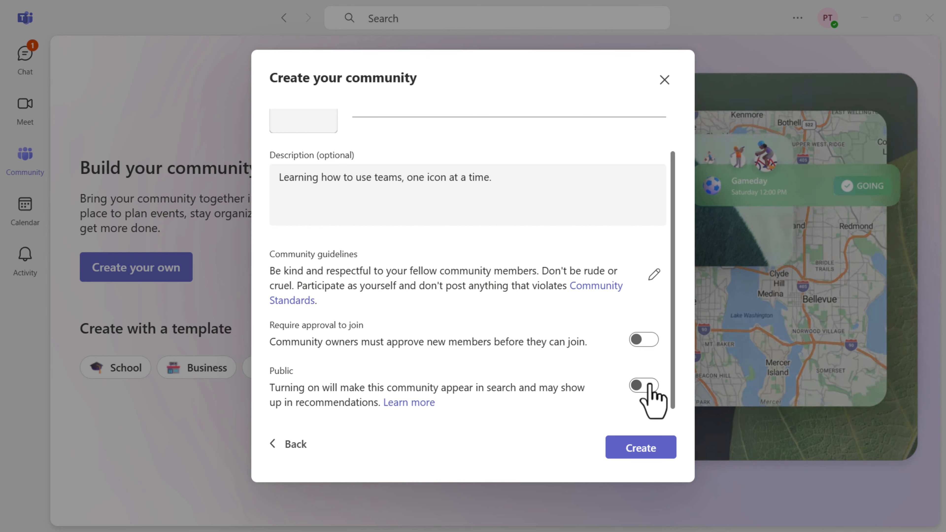
{"action": "left_click", "coordinate": [649, 452]}
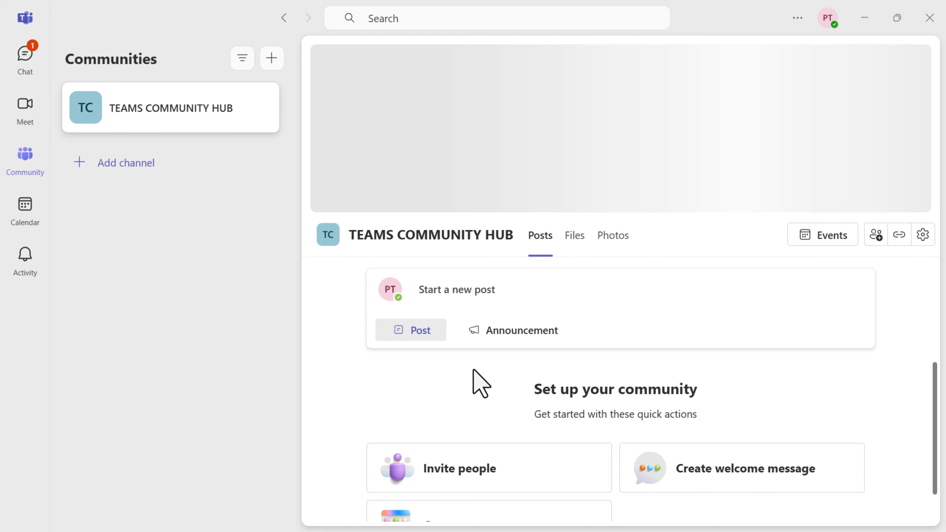
Browse the available banner images for the community and close the banner editor without choosing one
{"action": "scroll", "coordinate": [480, 383], "scroll_direction": "down", "scroll_amount": 1}
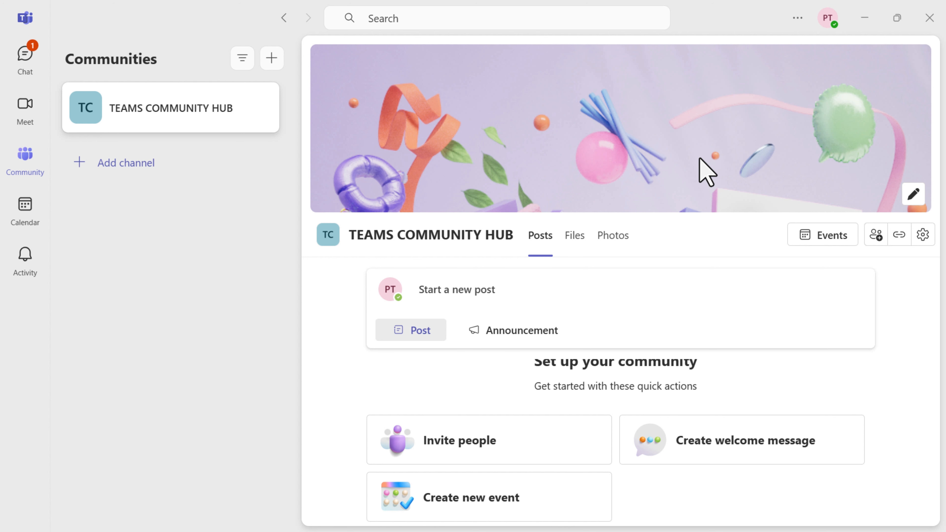
{"action": "left_click", "coordinate": [914, 201]}
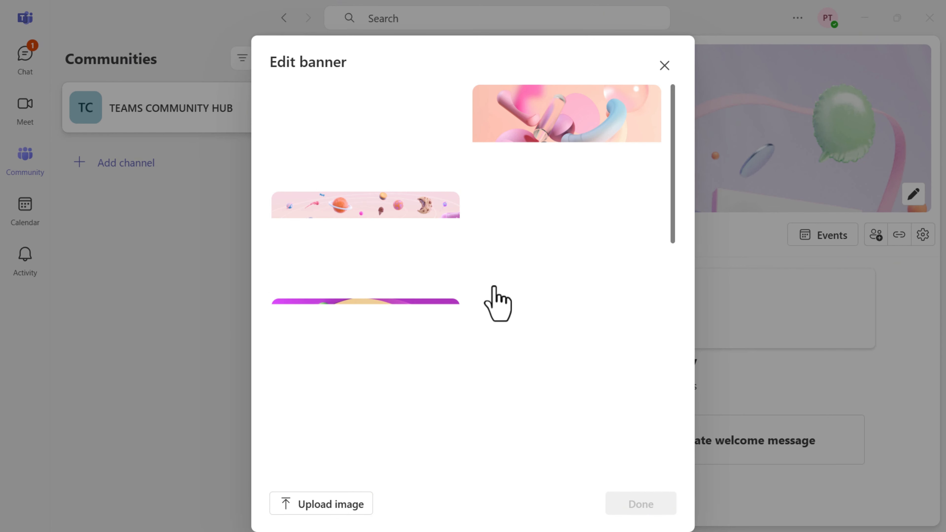
{"action": "scroll", "coordinate": [495, 304], "scroll_direction": "down", "scroll_amount": 2}
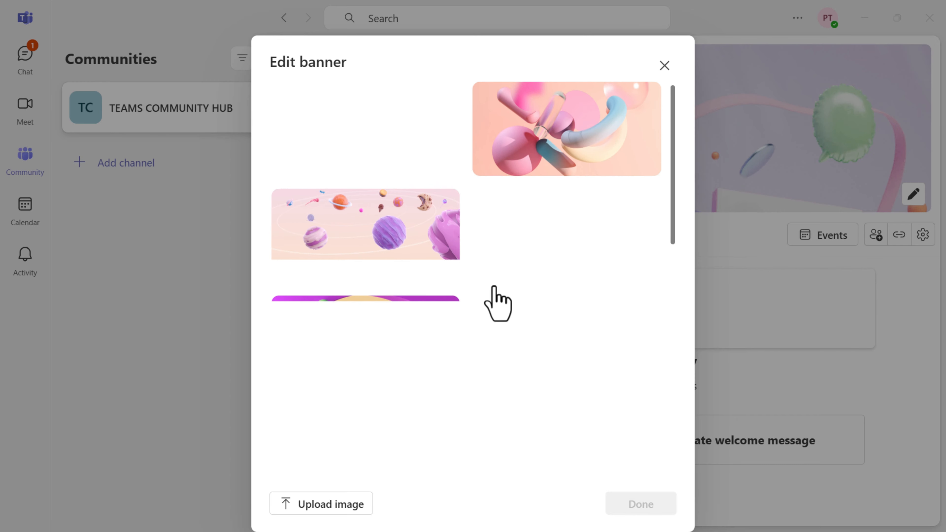
{"action": "scroll", "coordinate": [495, 304], "scroll_direction": "down", "scroll_amount": 4}
{"action": "scroll", "coordinate": [497, 302], "scroll_direction": "down", "scroll_amount": 6}
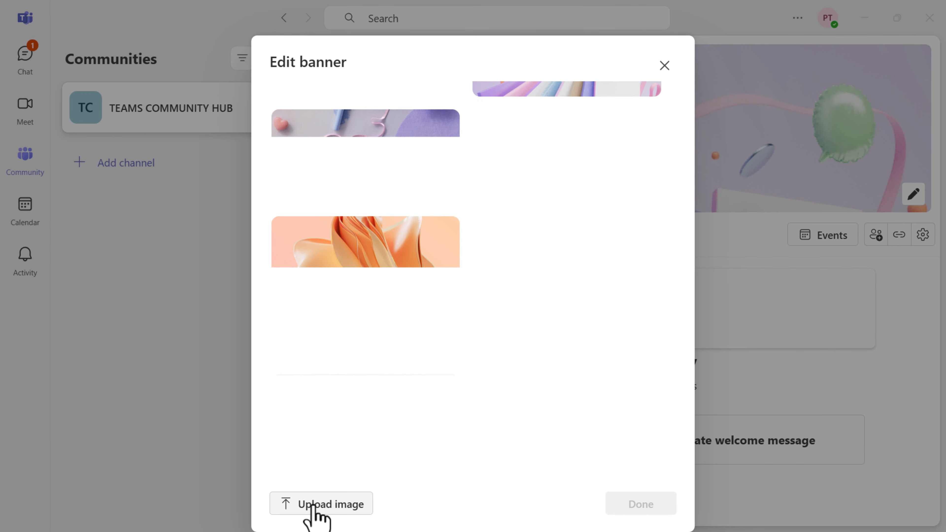
{"action": "left_click", "coordinate": [664, 65]}
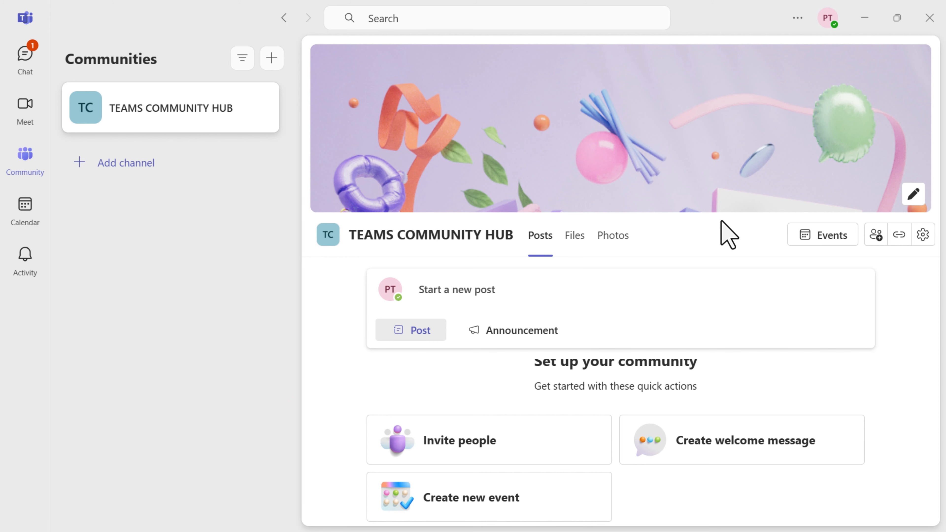
Look over the community's setup actions and its Files and Photos sections
{"action": "scroll", "coordinate": [654, 387], "scroll_direction": "up", "scroll_amount": 1}
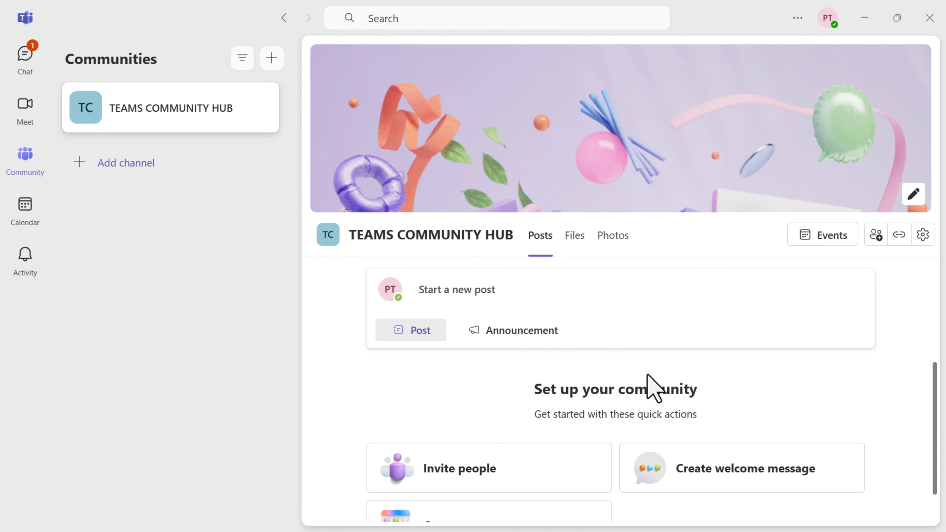
{"action": "scroll", "coordinate": [654, 386], "scroll_direction": "down", "scroll_amount": 1}
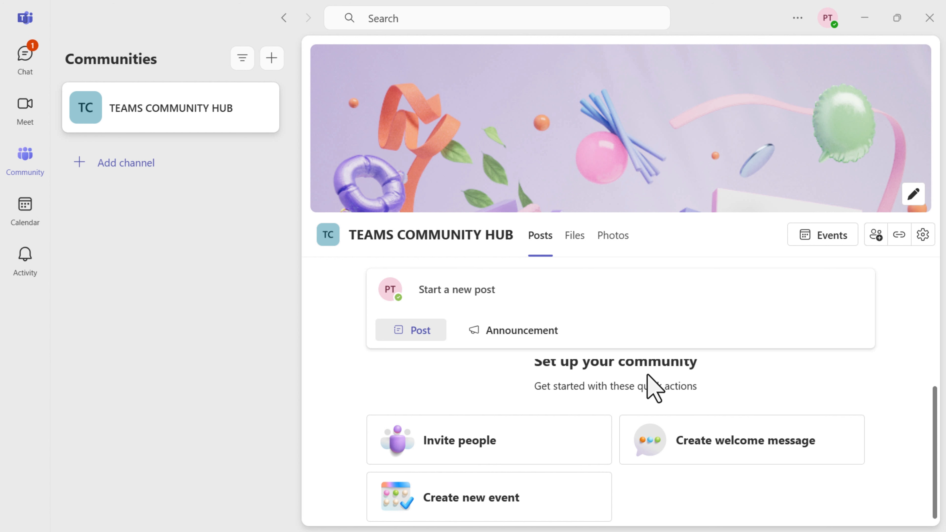
{"action": "left_click", "coordinate": [581, 242]}
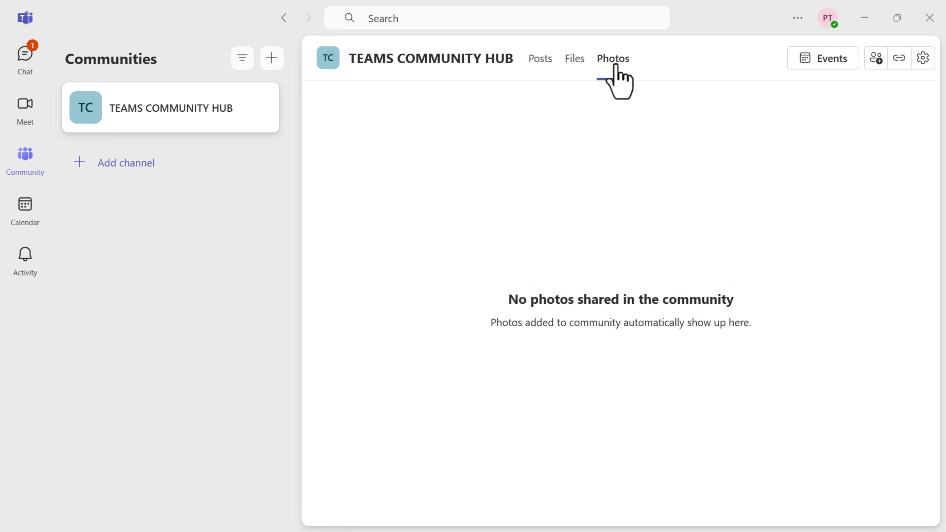
{"action": "left_click", "coordinate": [579, 65]}
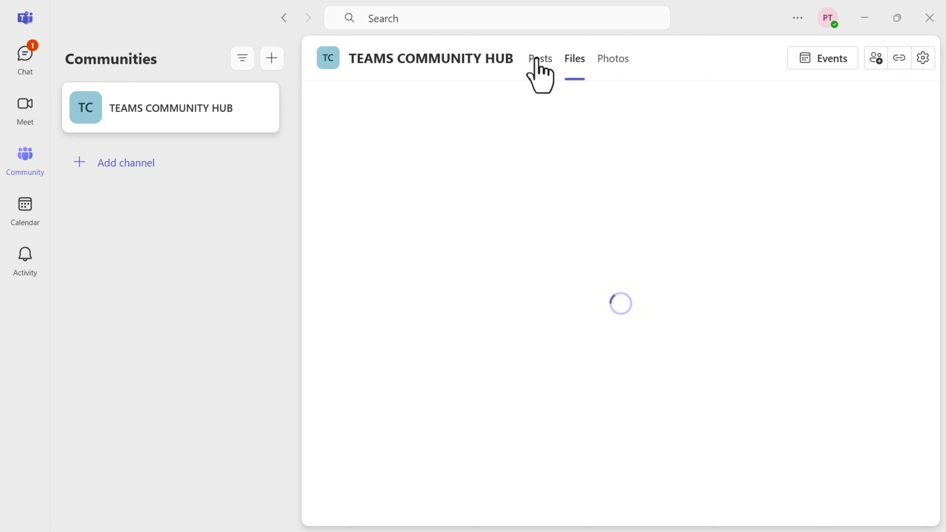